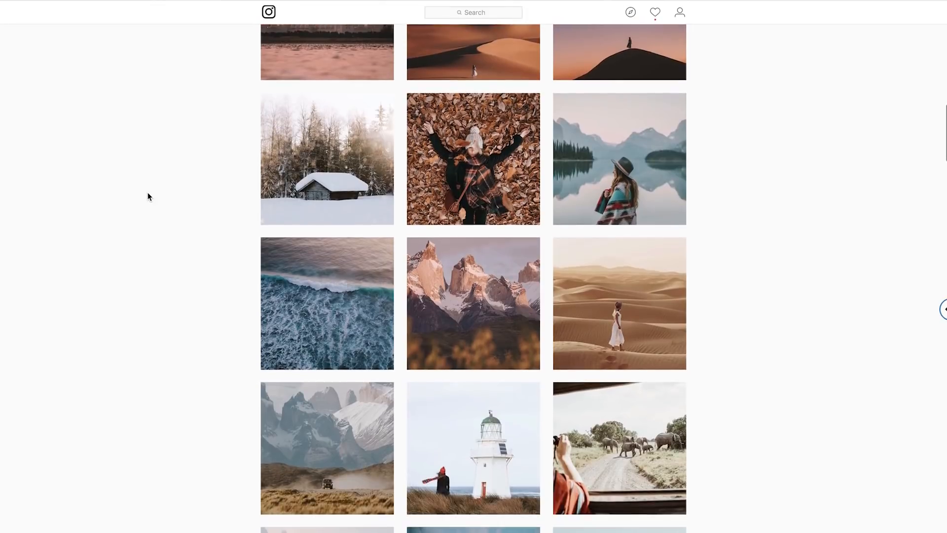
scroll(148, 196, down, 8)
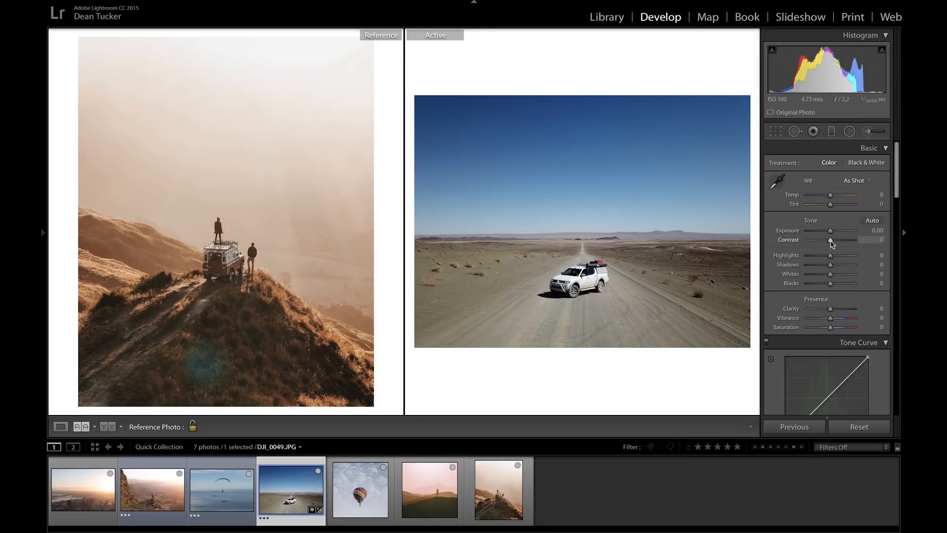
Step: Set the desert road photo's Contrast to −10, Highlights to −72, Shadows to +47, Whites to +53 and Blacks to −35
drag(832, 242, 841, 267)
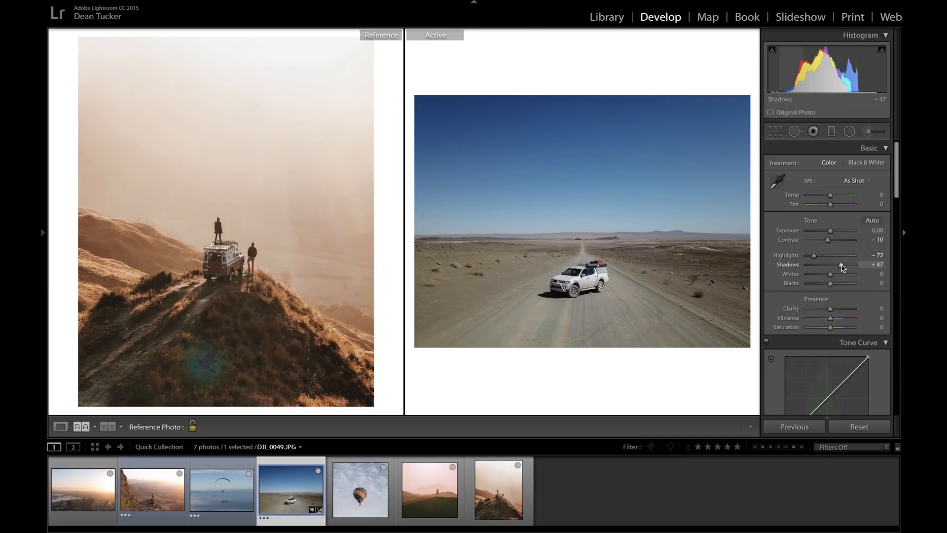
click(843, 275)
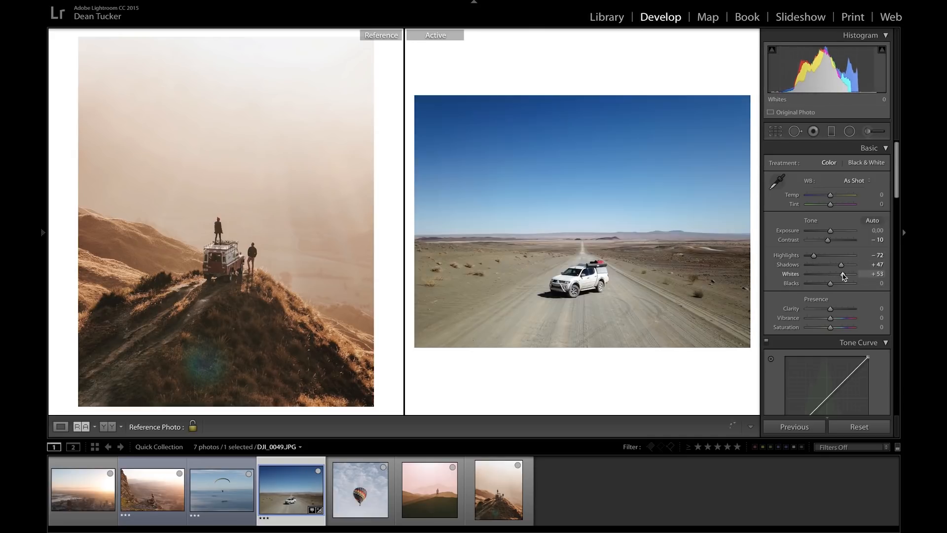
drag(830, 283, 823, 287)
Step: Set the desert photo's Vibrance to +21 and Saturation to −10
scroll(833, 290, down, 2)
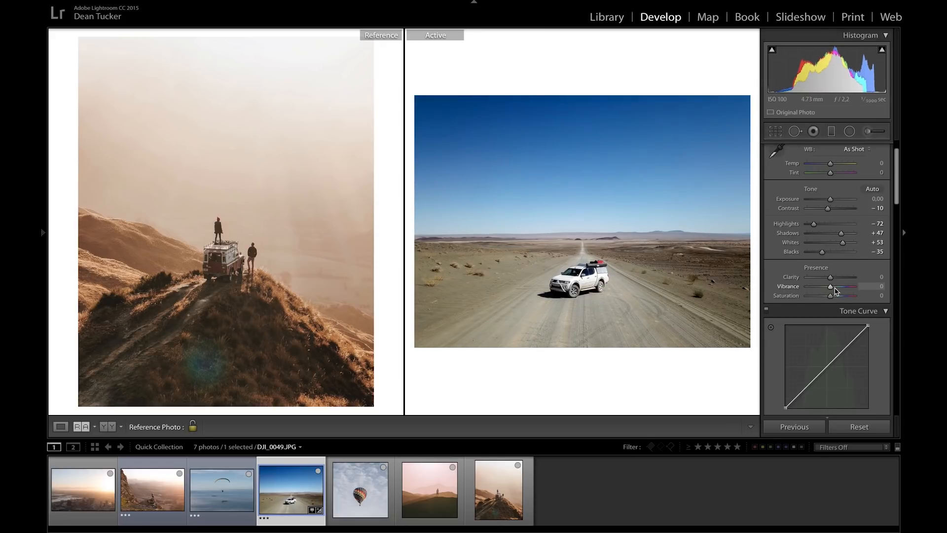
click(835, 289)
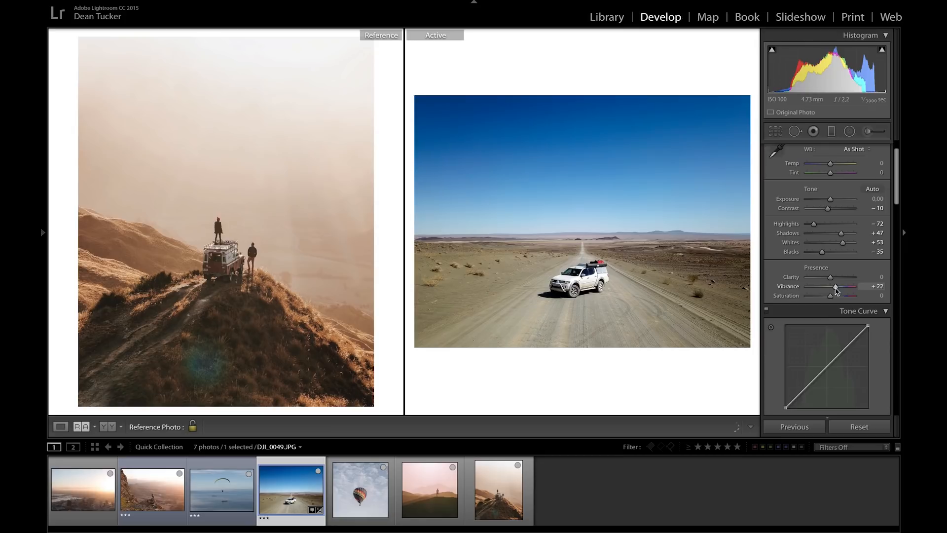
drag(831, 296, 828, 296)
Step: Fade the RGB tone curve by lifting the black point to about 12.5%, lowering the white point and adding shadow, midtone and highlight points
scroll(874, 291, down, 5)
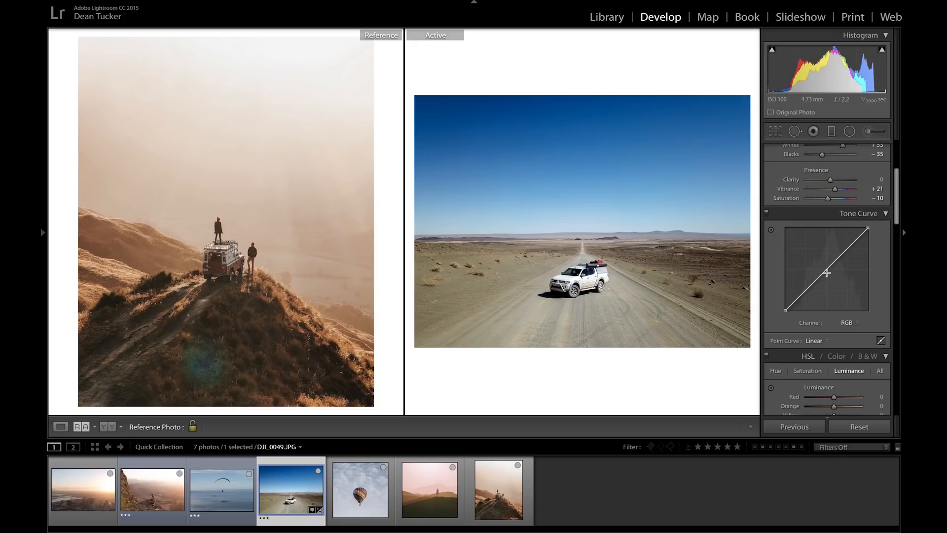
drag(827, 268, 826, 270)
drag(785, 309, 785, 299)
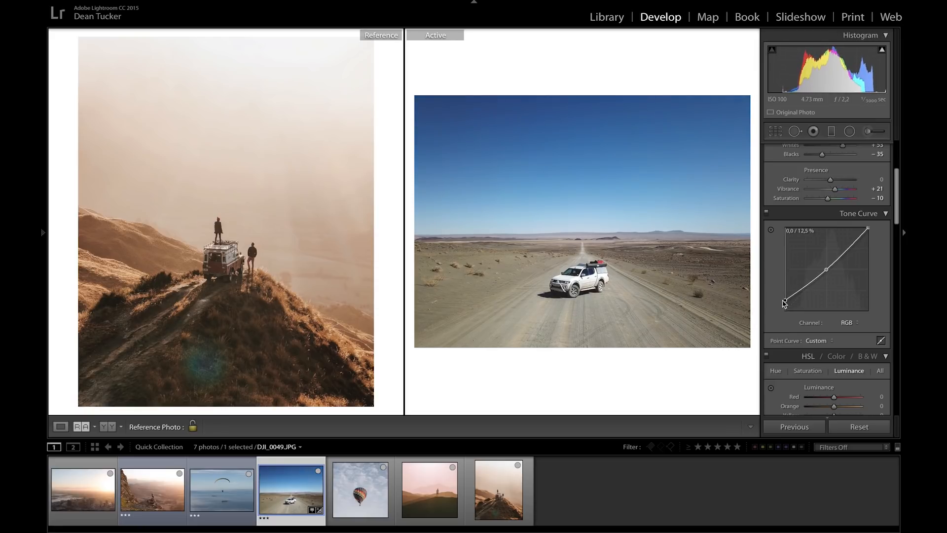
drag(867, 229, 845, 251)
drag(805, 293, 803, 289)
Step: Fine-tune the Green channel's tone curve with a midtone anchor and small shadow and highlight adjustments
scroll(885, 305, down, 1)
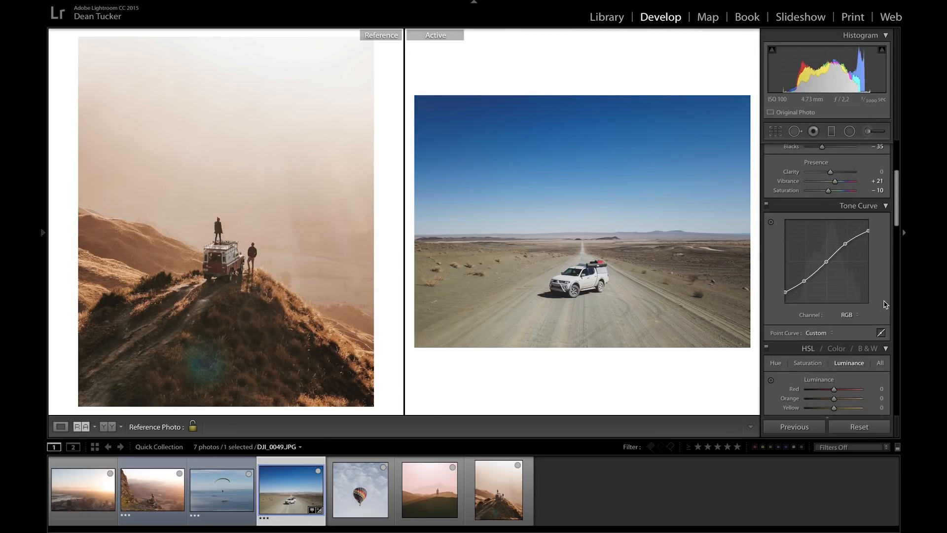
click(854, 316)
click(847, 326)
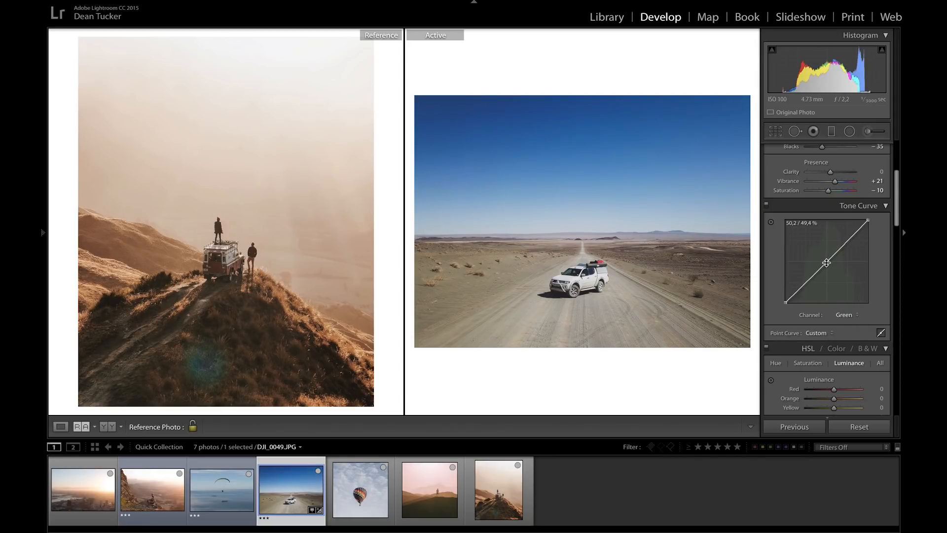
click(827, 262)
drag(810, 279, 806, 284)
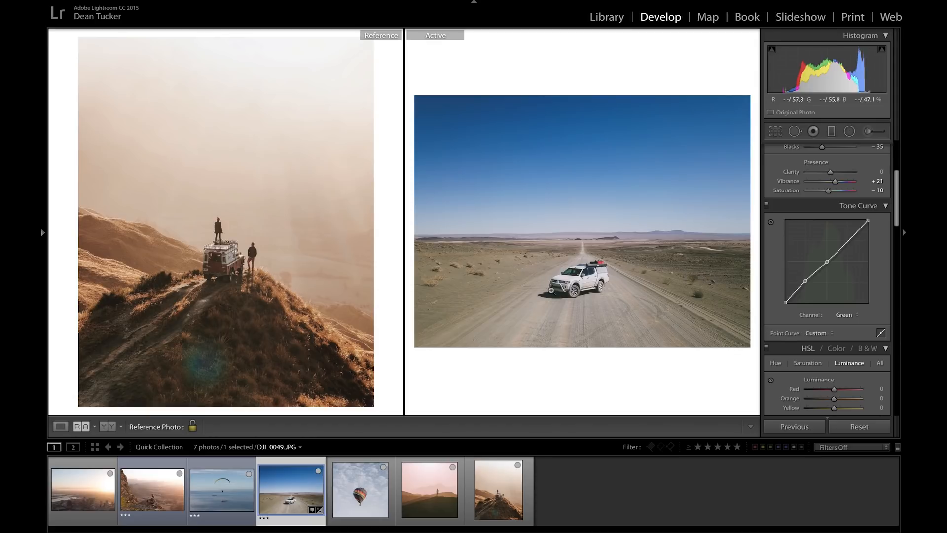
Step: Shift the HSL hues of the desert photo: Yellow to −60, Green to −100, and Aqua towards blue
scroll(794, 316, down, 3)
click(774, 288)
drag(829, 335, 820, 335)
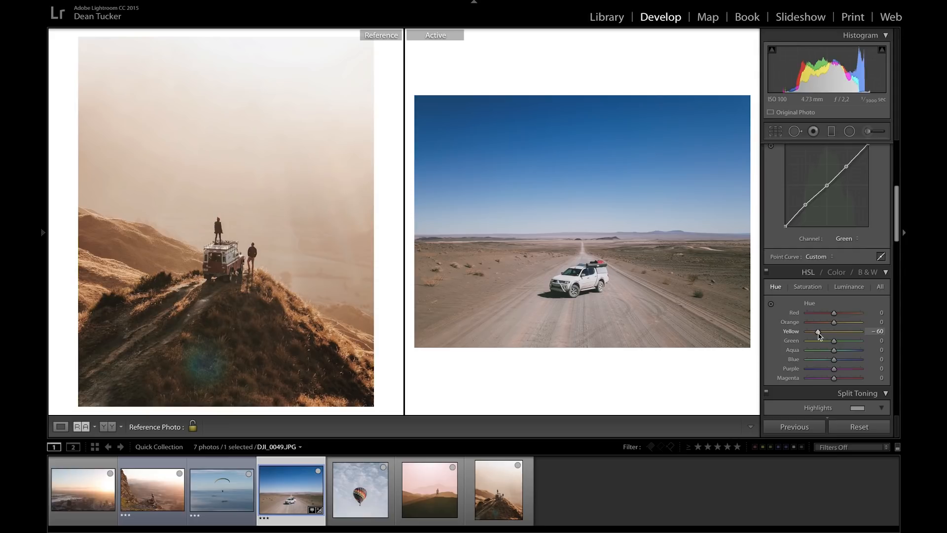
drag(820, 342, 789, 346)
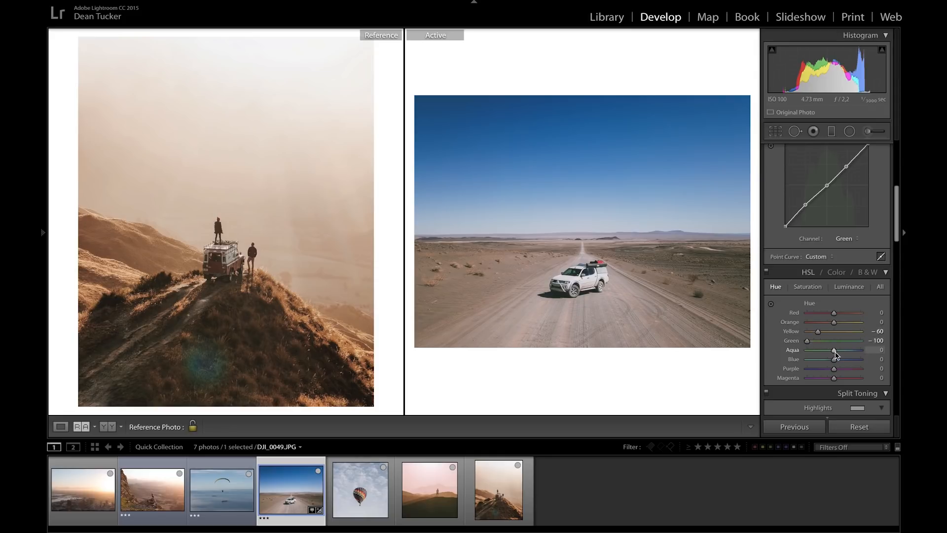
drag(835, 353, 848, 351)
Step: Set the HSL saturation of Orange to +21, Yellow to +50 and Blue to −43
key(ctrl+alt+4)
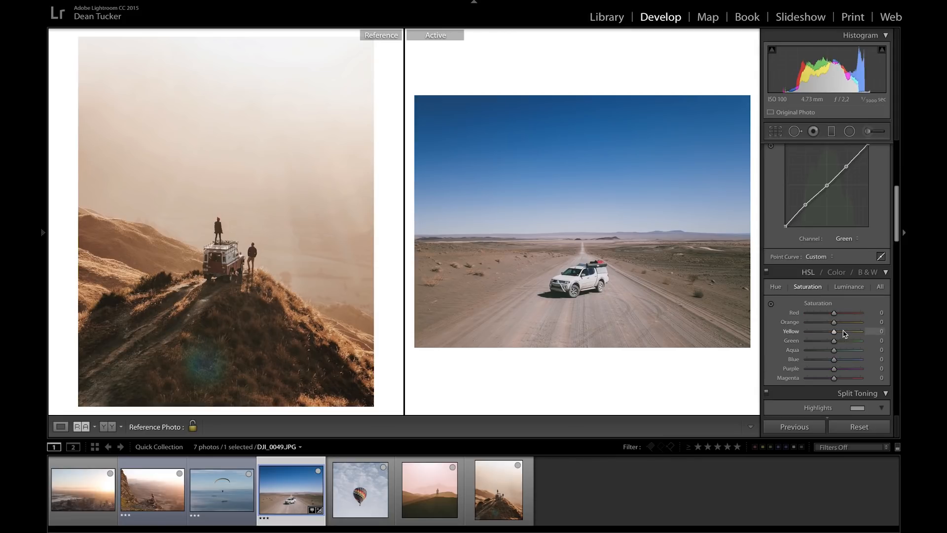
drag(834, 322, 848, 333)
drag(833, 361, 823, 360)
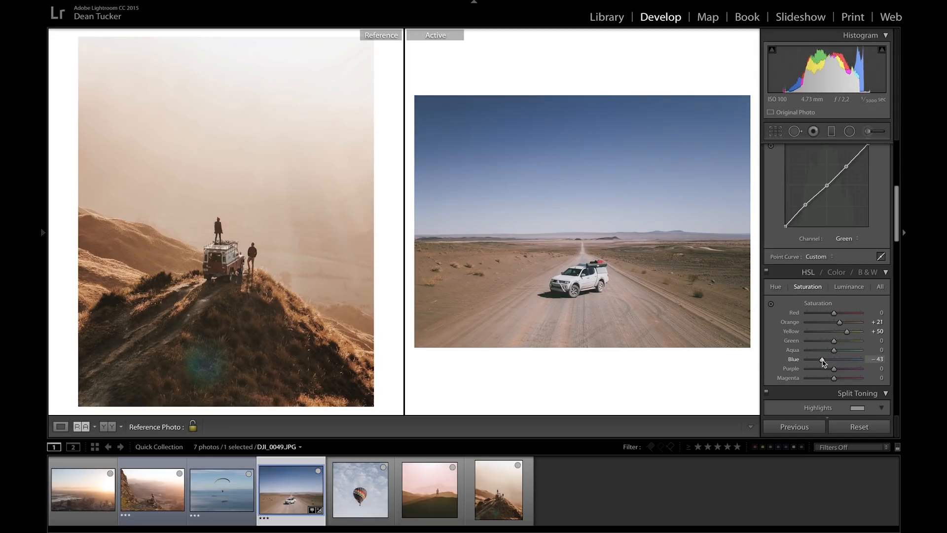
Step: Split-tone the desert photo with highlights at hue 29, saturation 7 and shadows at hue 99, saturation 6
scroll(844, 276, down, 1)
click(846, 266)
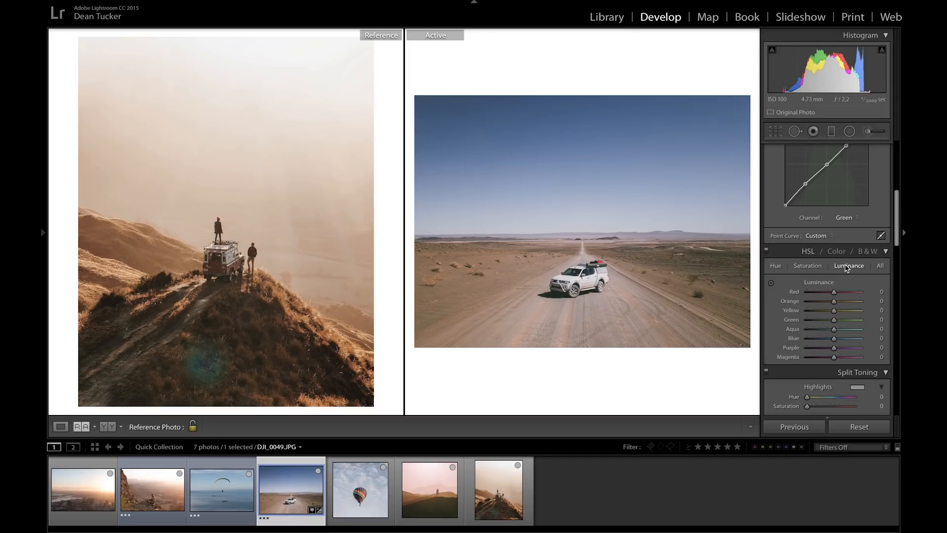
scroll(844, 291, down, 4)
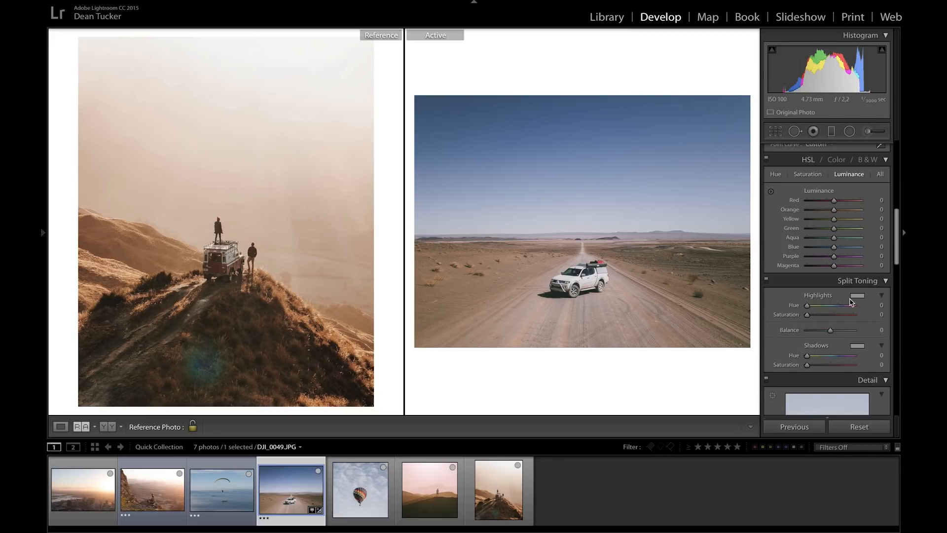
drag(807, 305, 809, 316)
drag(818, 356, 813, 367)
Step: Set the desert photo's sharpening amount to 51
scroll(823, 330, down, 4)
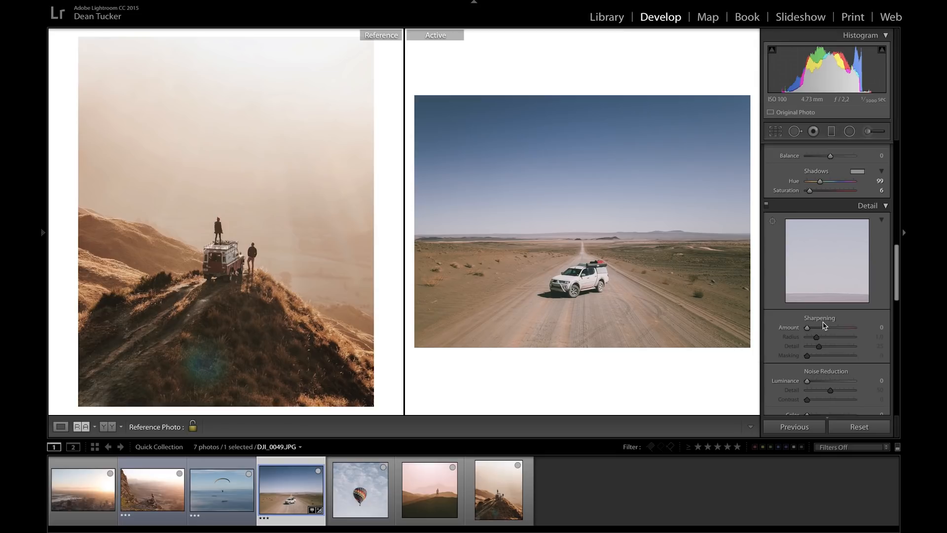
click(826, 328)
drag(827, 329, 823, 329)
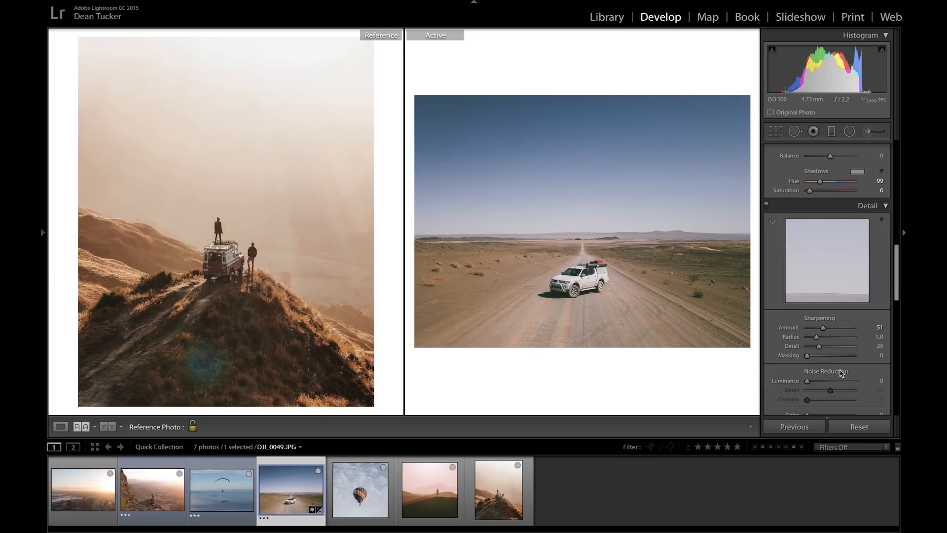
scroll(787, 351, down, 8)
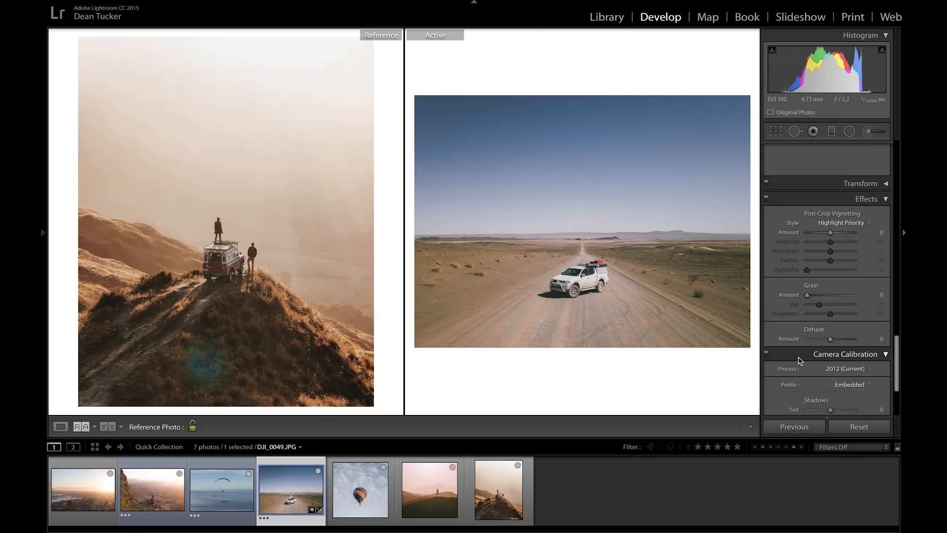
scroll(800, 361, down, 1)
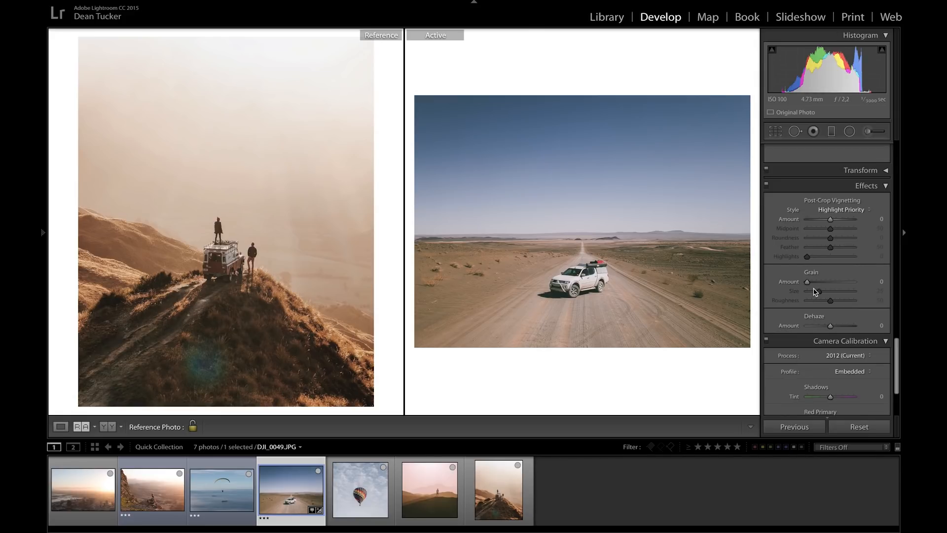
scroll(814, 291, down, 5)
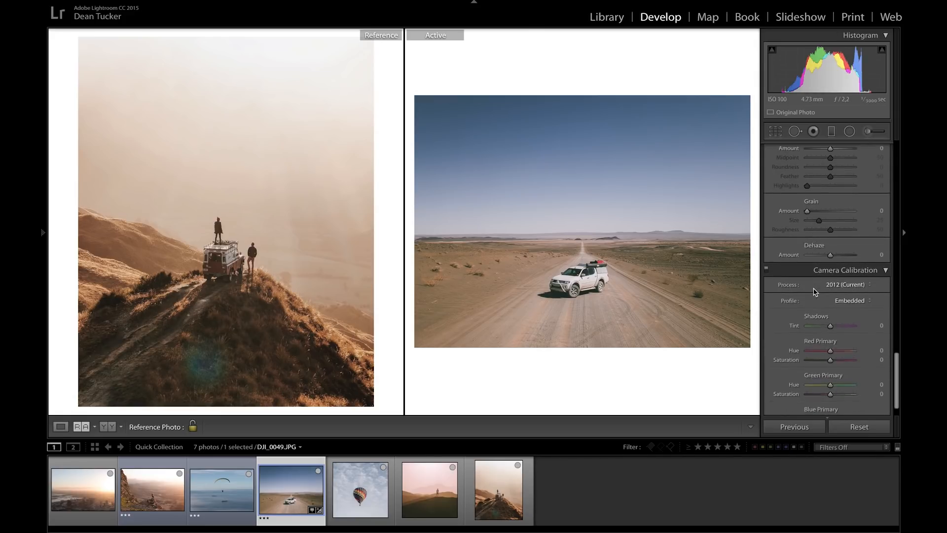
scroll(823, 220, down, 2)
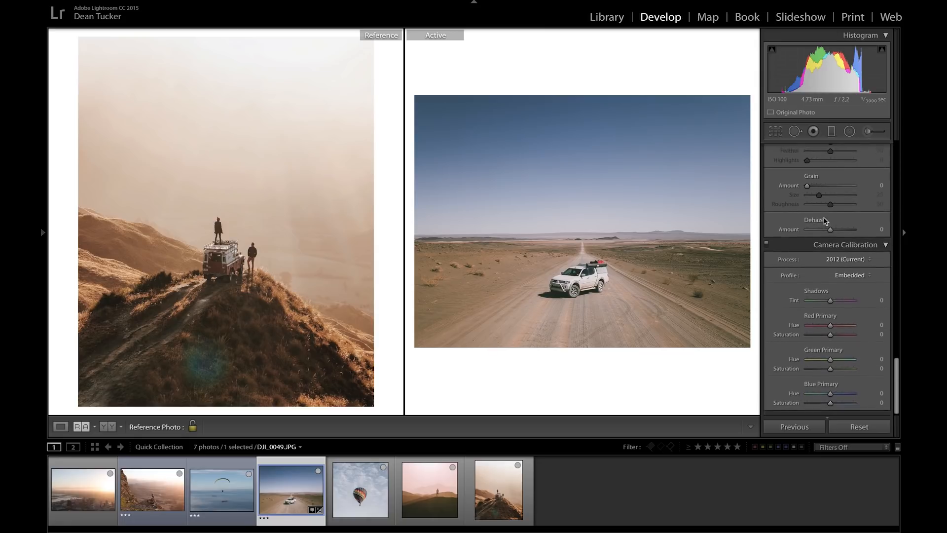
Step: Readjust the desert photo's HSL saturation, setting Orange to +51, Yellow to +75 and Blue to −77
scroll(823, 295, up, 10)
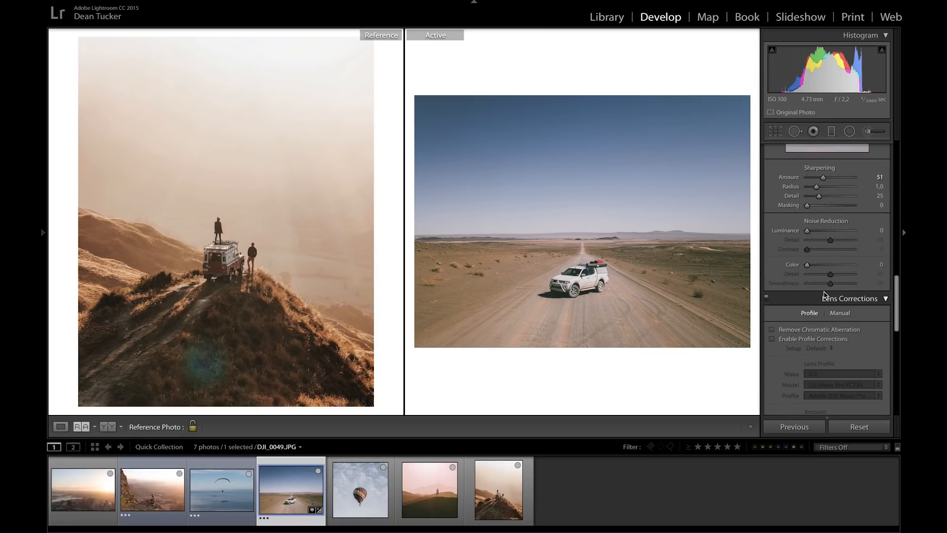
scroll(824, 294, up, 15)
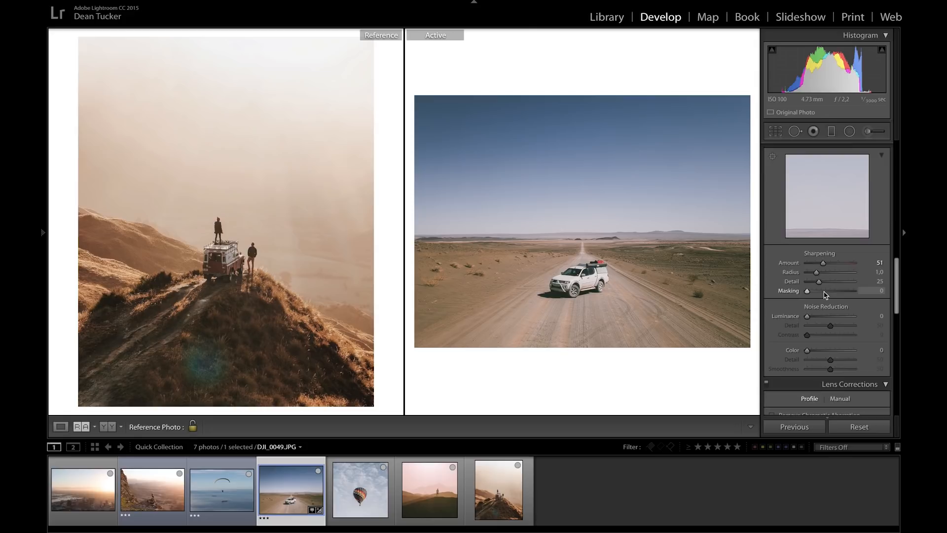
click(807, 239)
drag(815, 310, 802, 313)
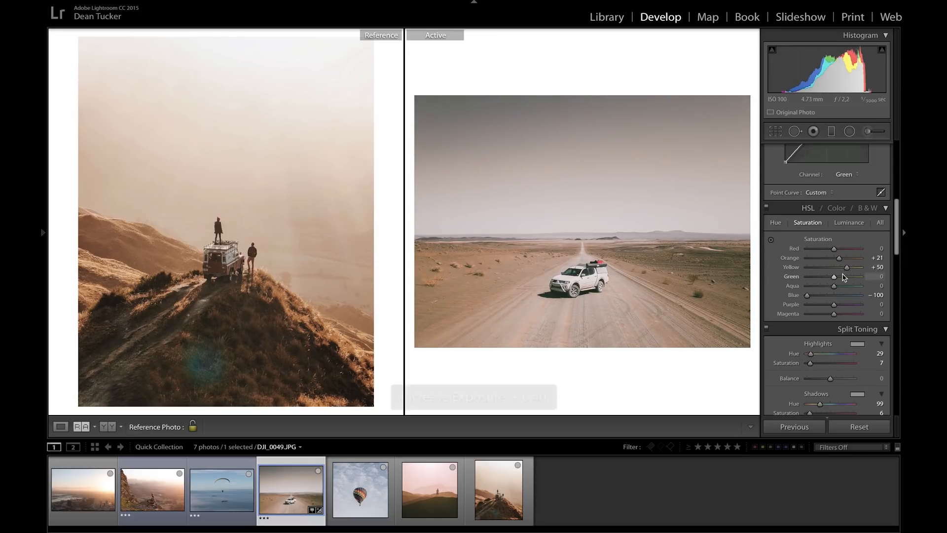
click(847, 259)
drag(848, 268, 854, 268)
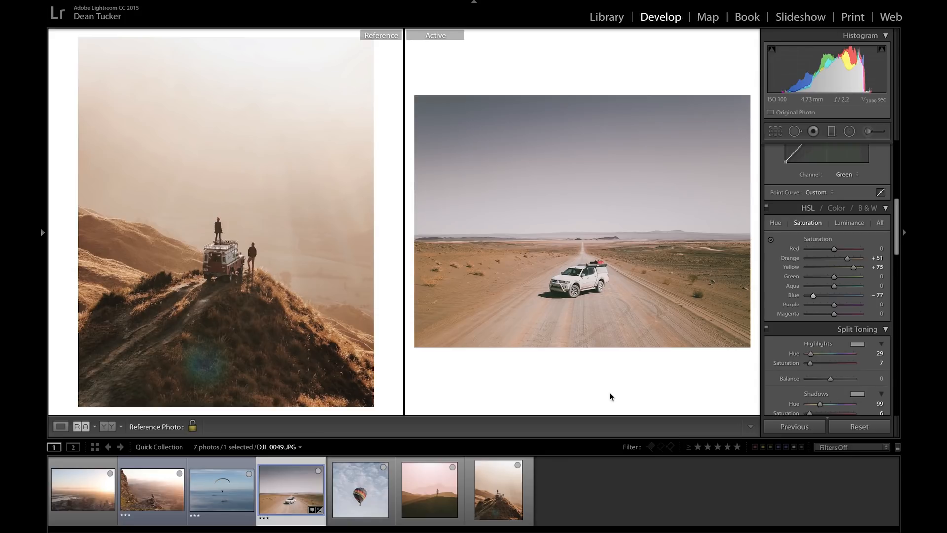
Step: Switch to the paraglider photo and create a develop preset named HE1 in the User Presets folder, leaving out white balance and exposure
click(202, 474)
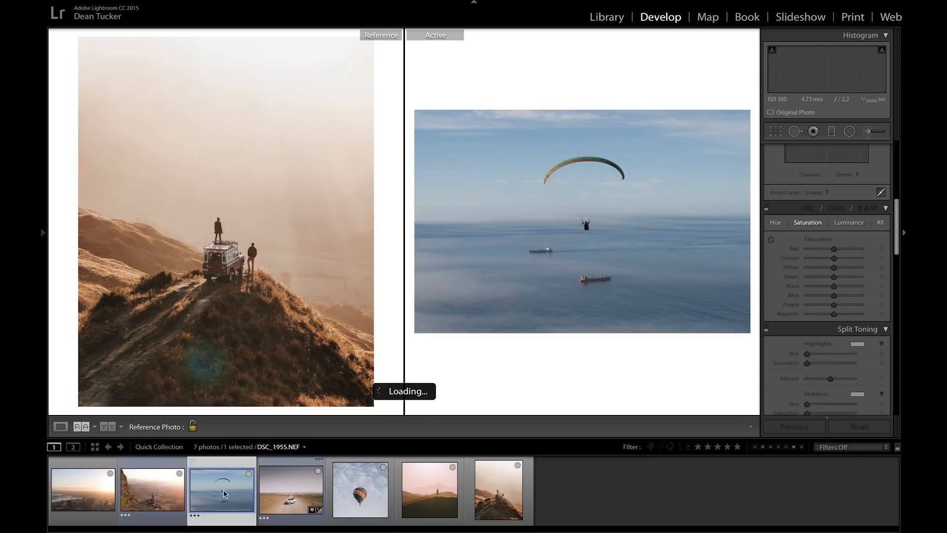
mouse_move(43, 234)
scroll(120, 241, up, 5)
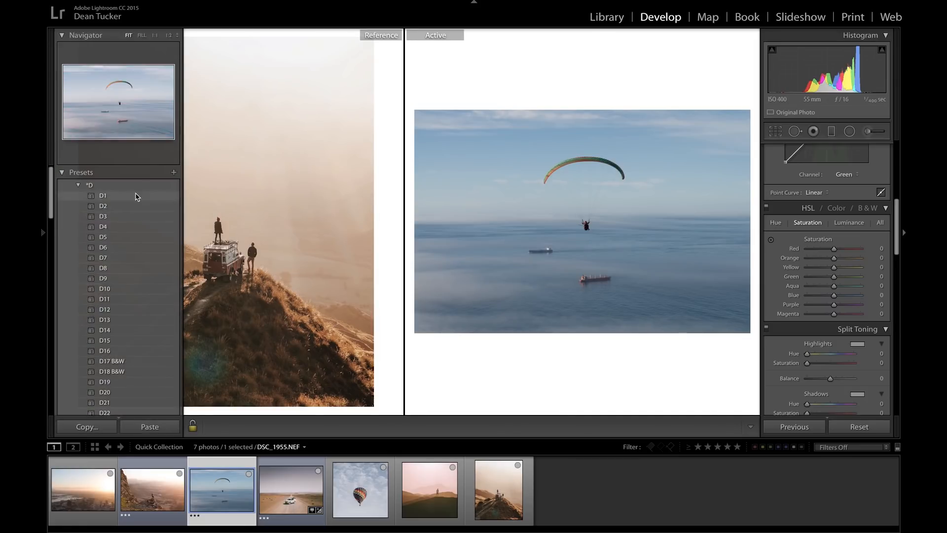
click(174, 172)
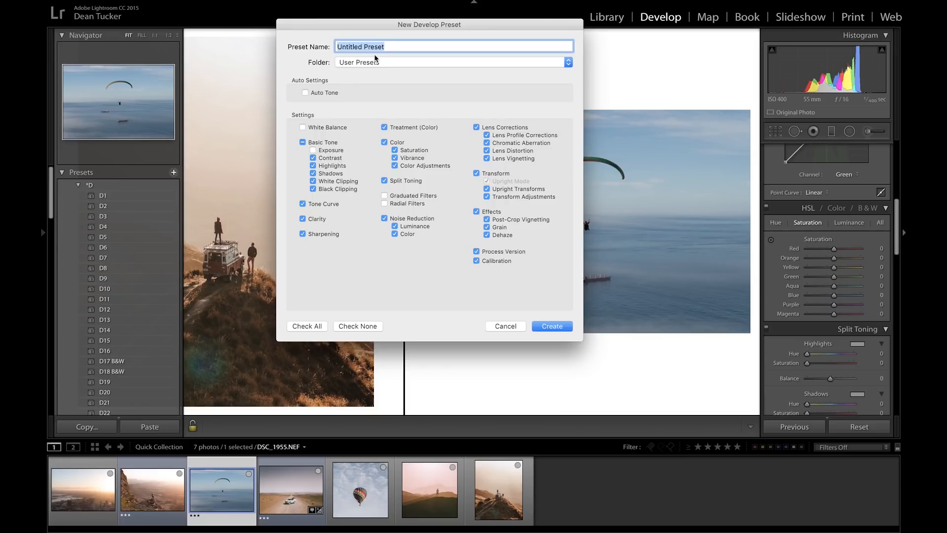
text(HE1)
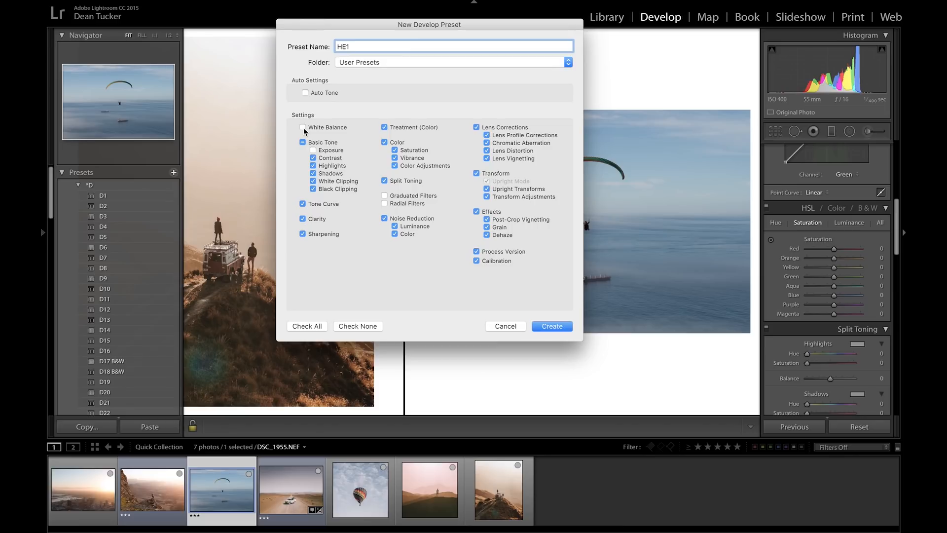
click(541, 321)
click(540, 323)
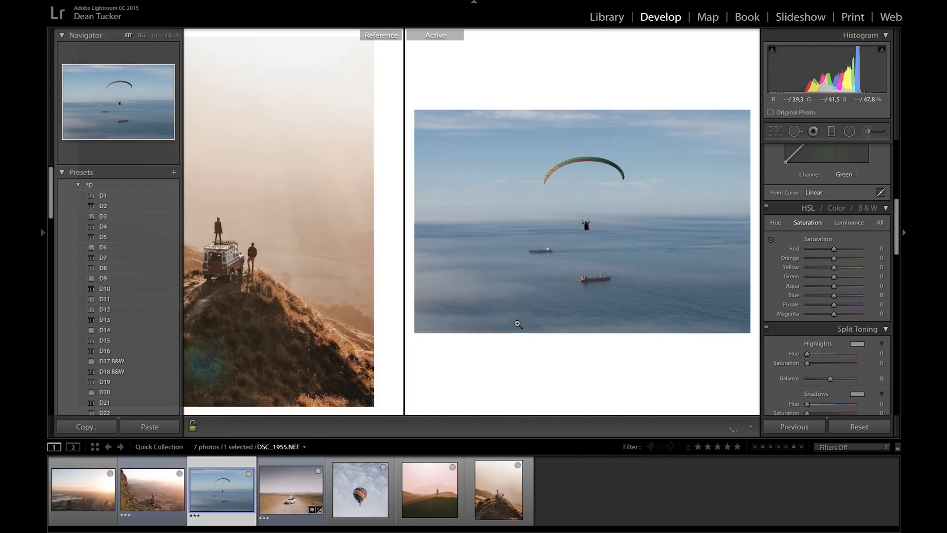
Step: Apply a saved develop preset to the paraglider photo
click(125, 318)
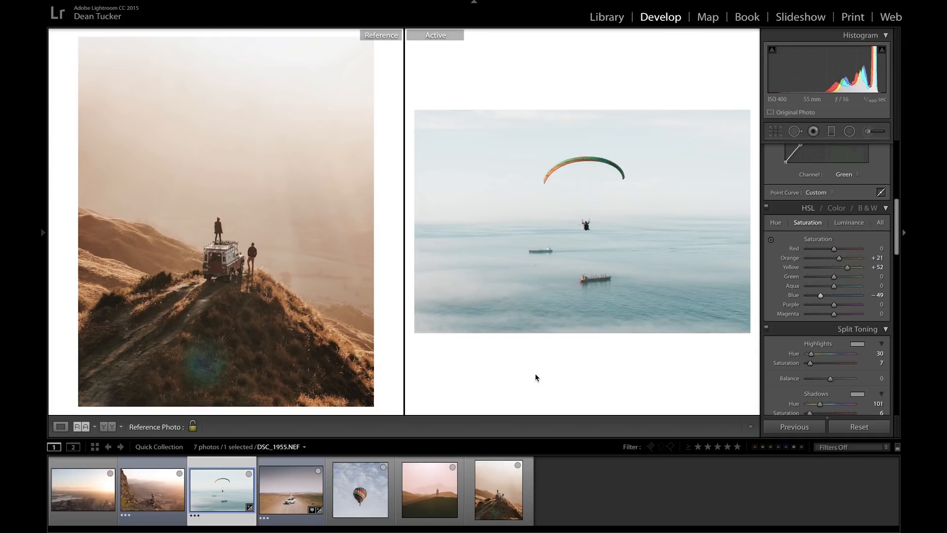
Step: Use the hot-air balloon photo as the reference and set the paraglider photo's Blue saturation to −56 and Blue hue to −16
drag(373, 488, 272, 266)
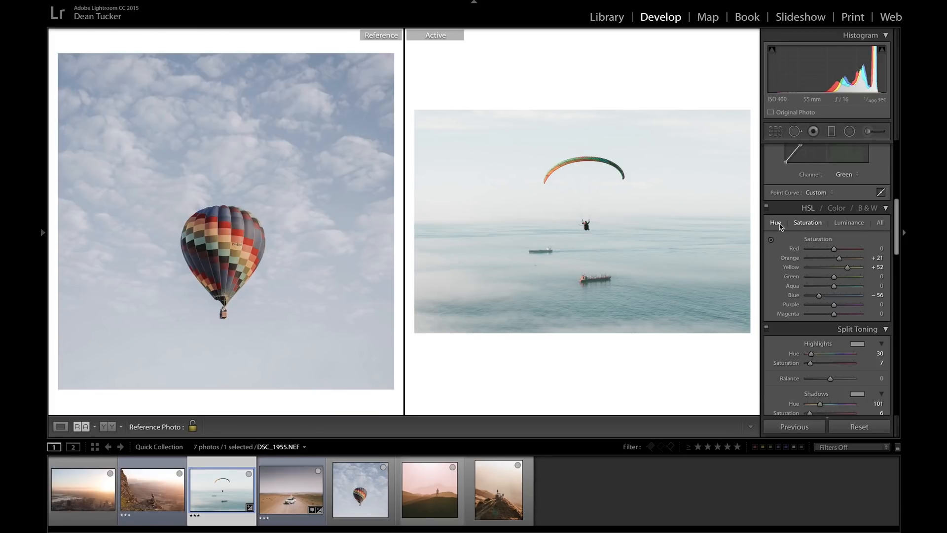
click(775, 223)
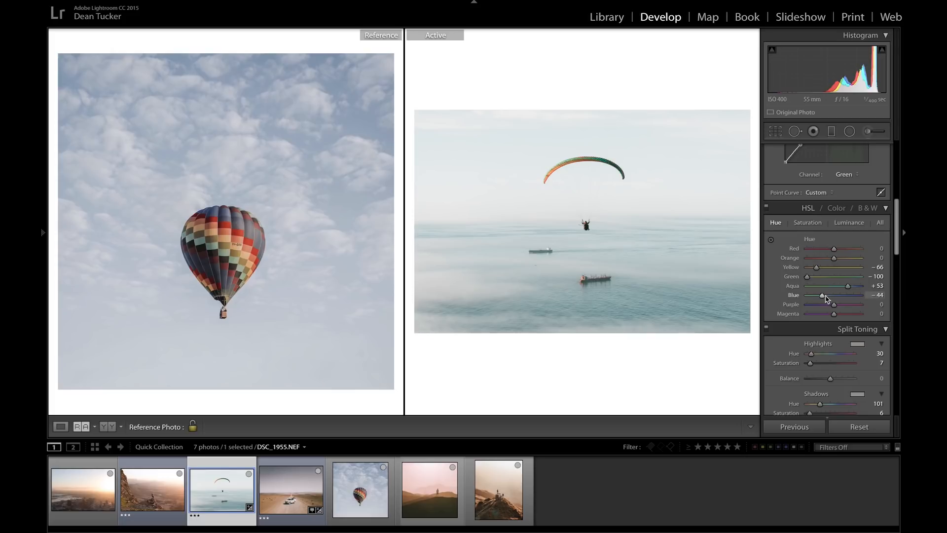
drag(827, 296, 830, 296)
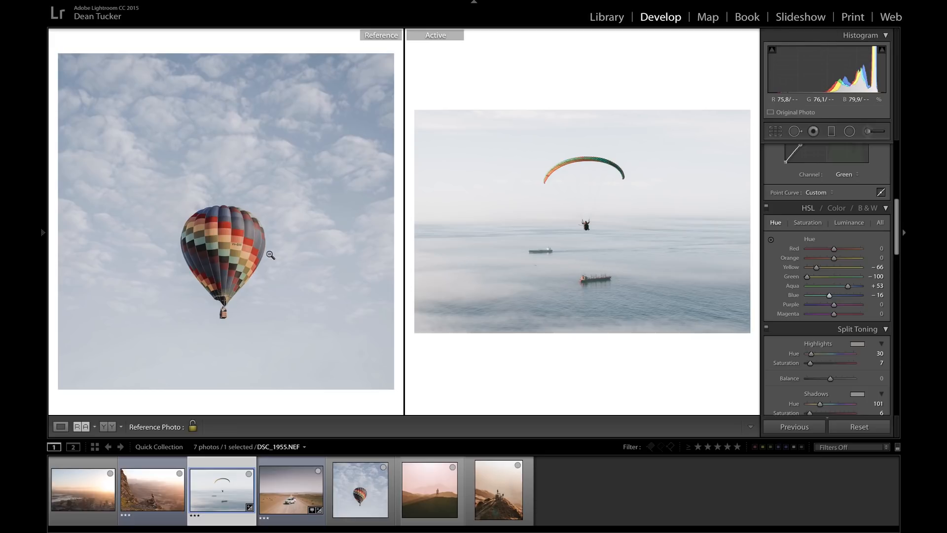
Step: Fine-tune the paraglider photo's blues, setting Blue saturation to −63 and Blue luminance to +13
click(836, 208)
mouse_move(846, 267)
mouse_down()
mouse_move(814, 261)
mouse_move(836, 267)
mouse_up()
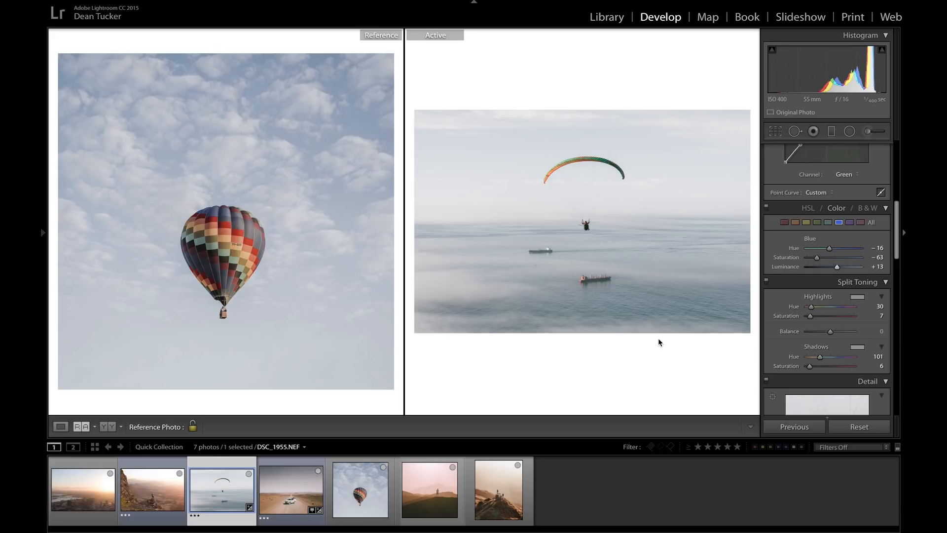
Step: Leave Reference View to crop the paraglider photo to 1 x 1 with the paraglider centred, and raise the exposure to +0.10
key(r)
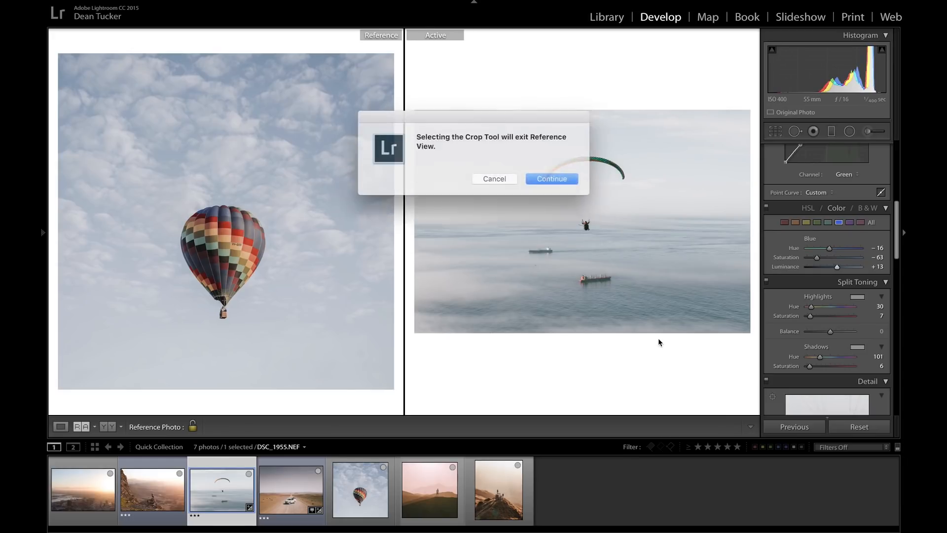
click(547, 177)
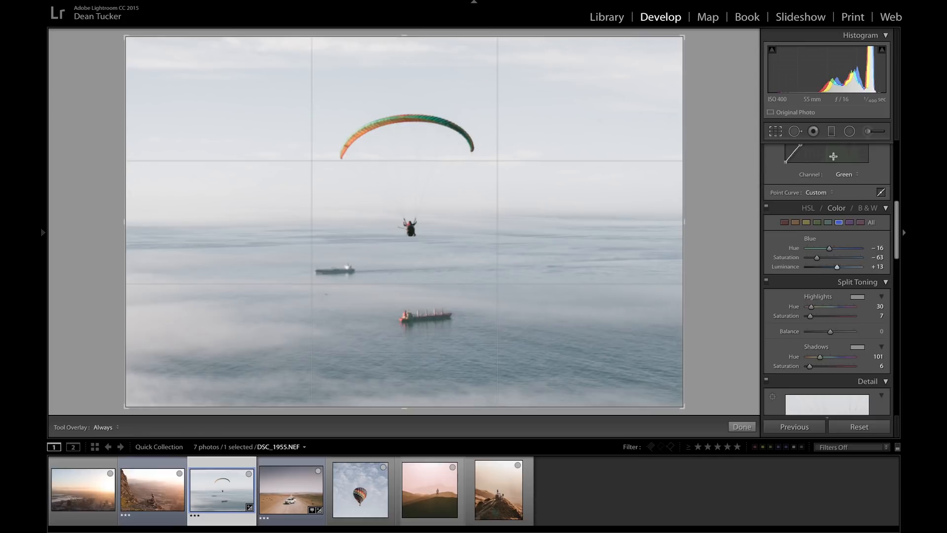
click(855, 169)
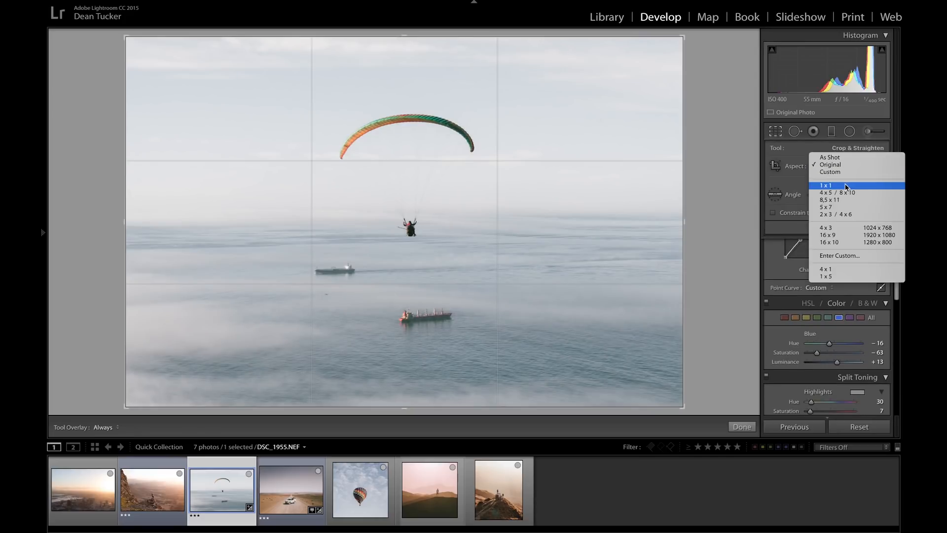
click(845, 185)
drag(400, 264, 394, 264)
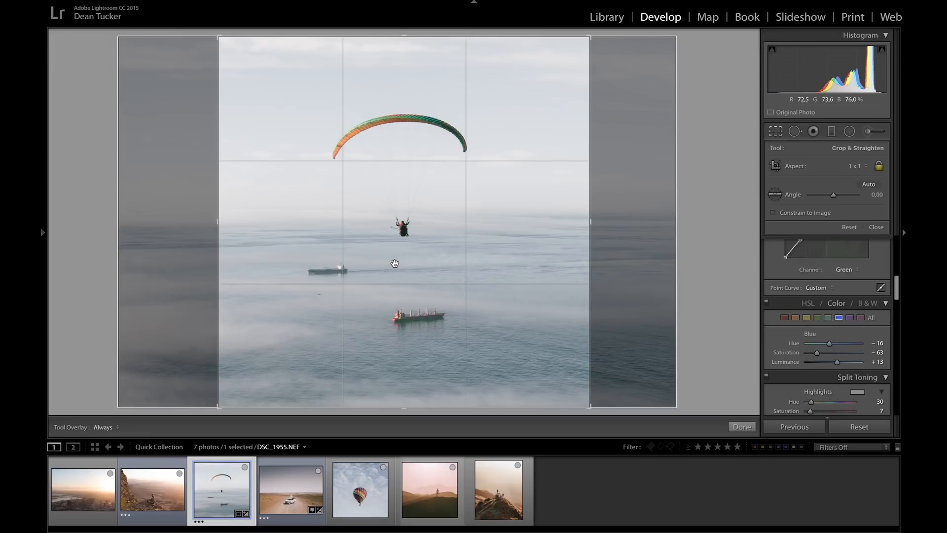
key(Return)
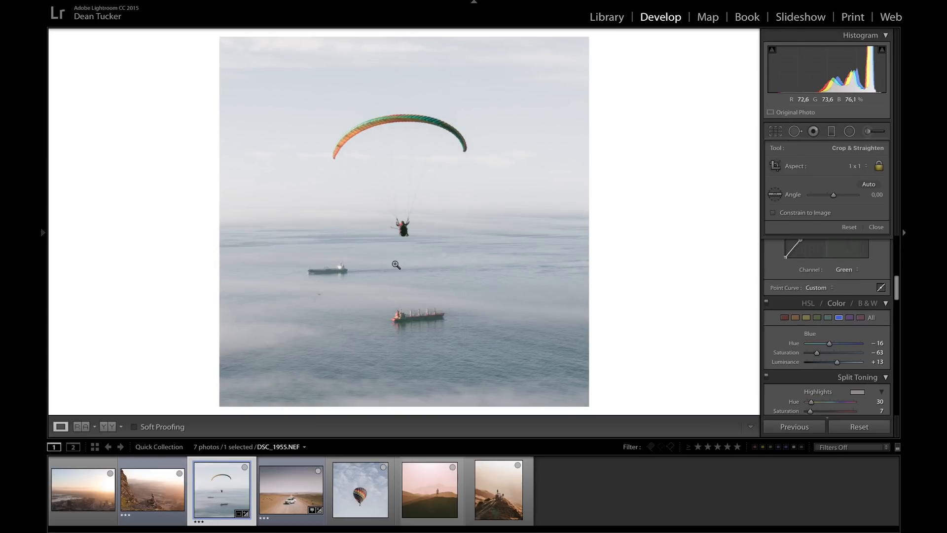
key(equal)
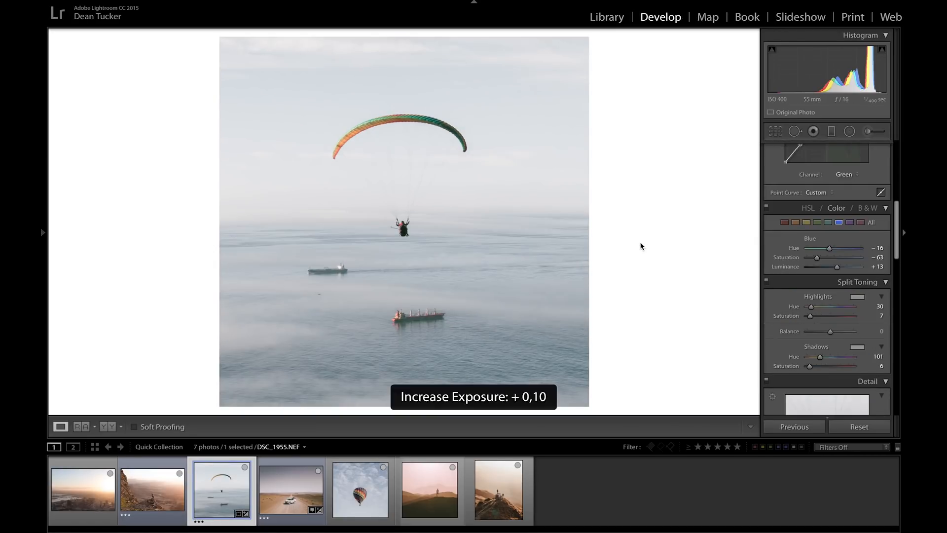